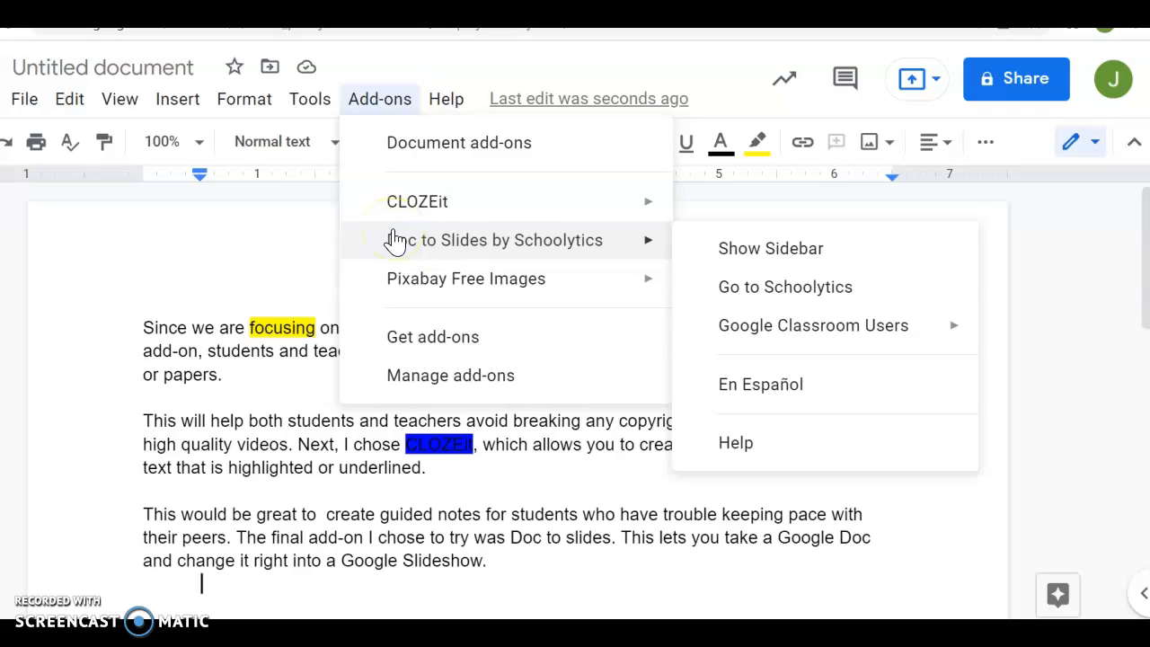
- Start the CLOZEit add-on for the document
{"action": "mouse_move", "coordinate": [423, 268]}
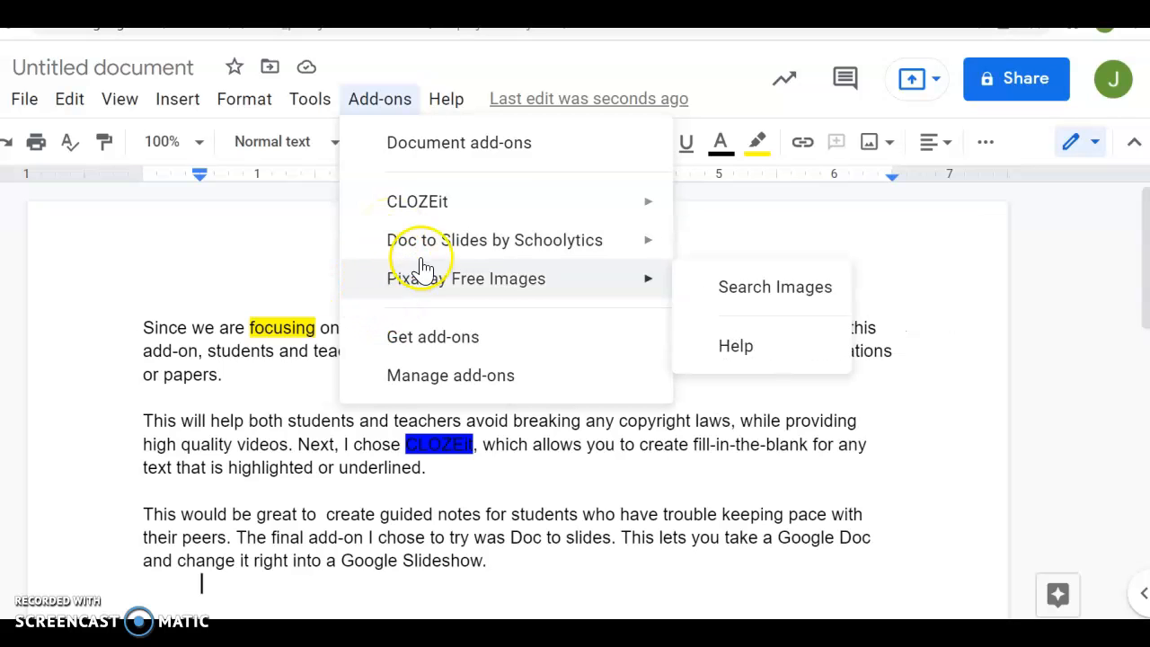
{"action": "mouse_move", "coordinate": [432, 199]}
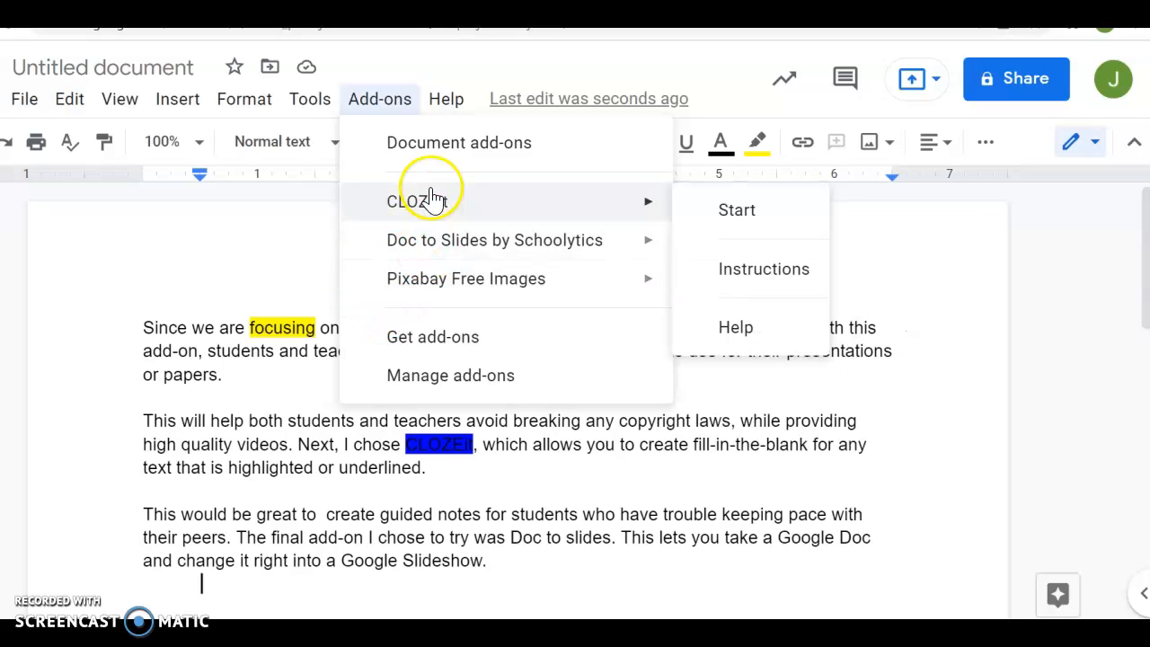
{"action": "left_click", "coordinate": [717, 211]}
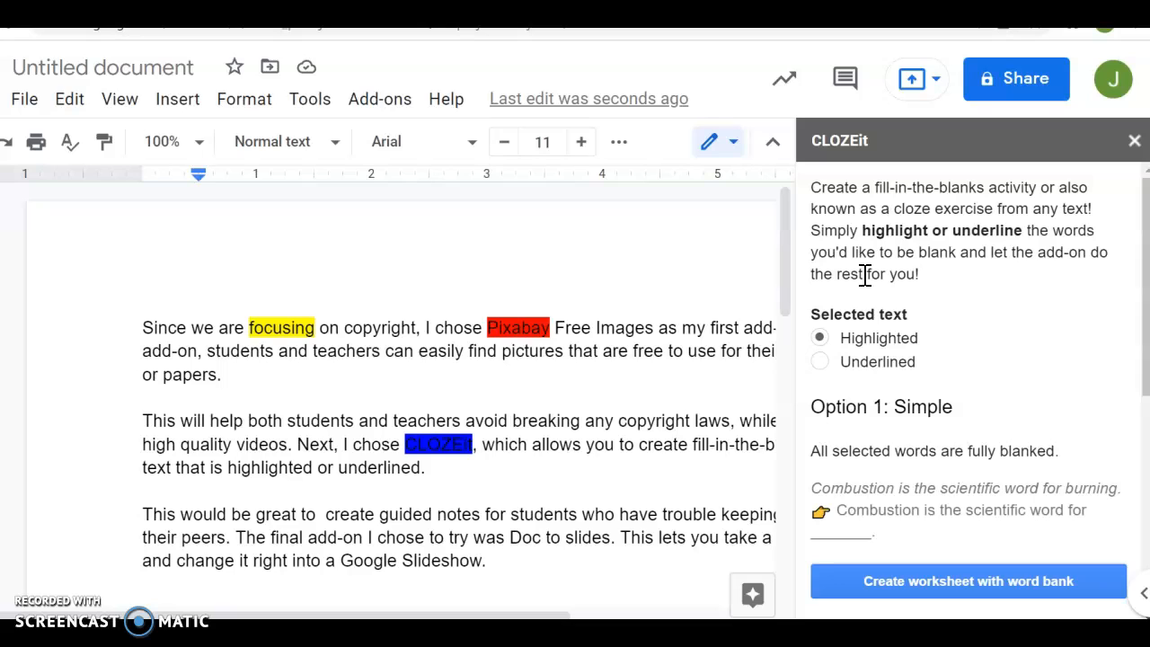
- Highlight the word "Google" before "Slideshow" in the last paragraph in cyan
{"action": "left_click", "coordinate": [626, 143]}
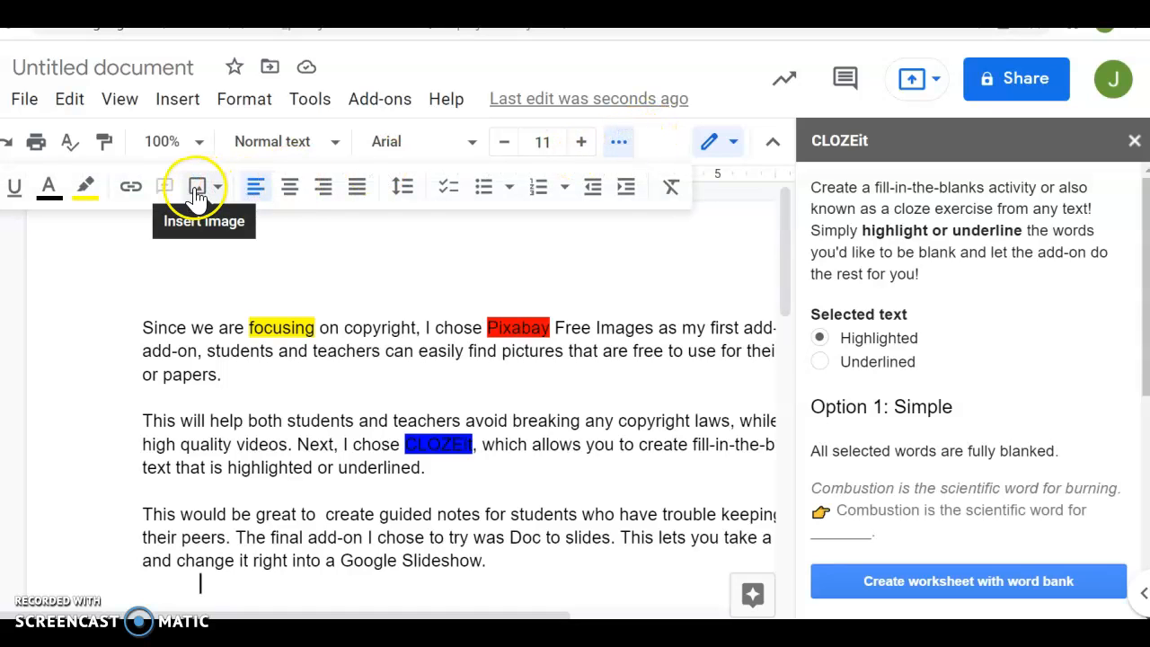
{"action": "left_click", "coordinate": [313, 355]}
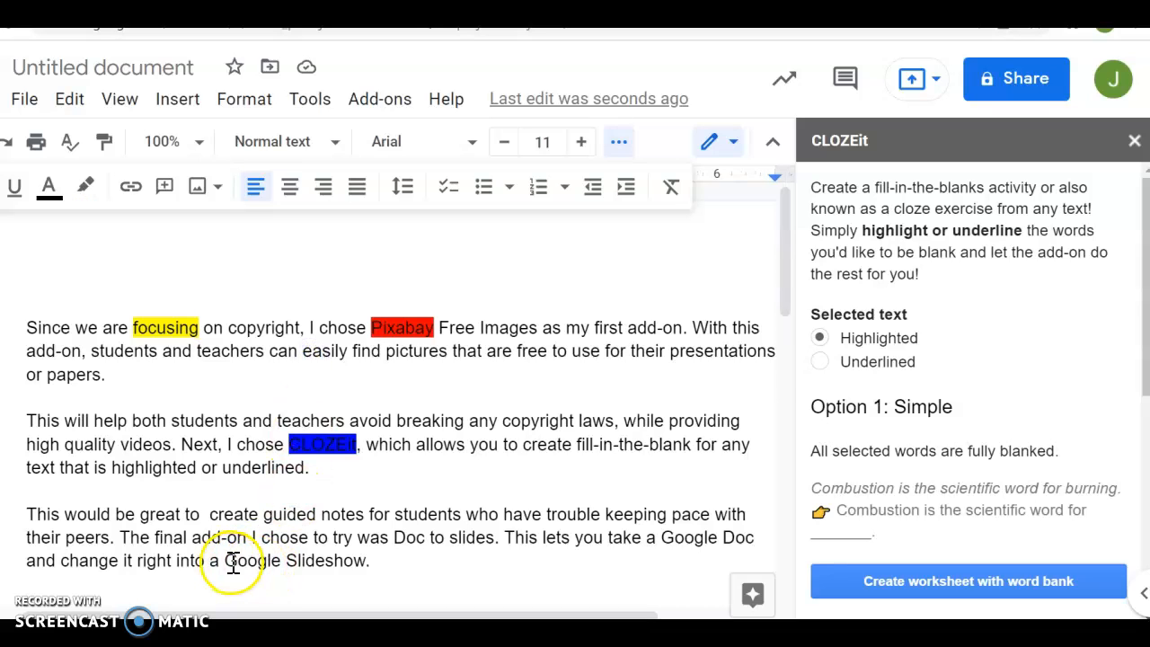
{"action": "left_click_drag", "start_coordinate": [224, 564], "coordinate": [245, 561]}
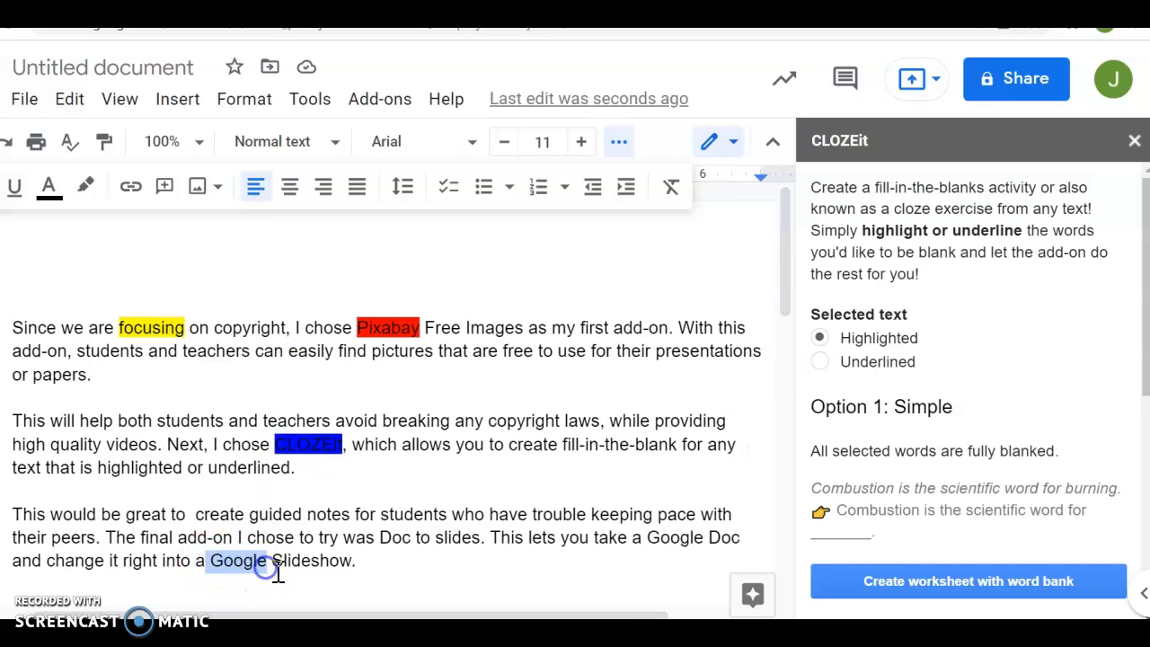
{"action": "left_click", "coordinate": [87, 187]}
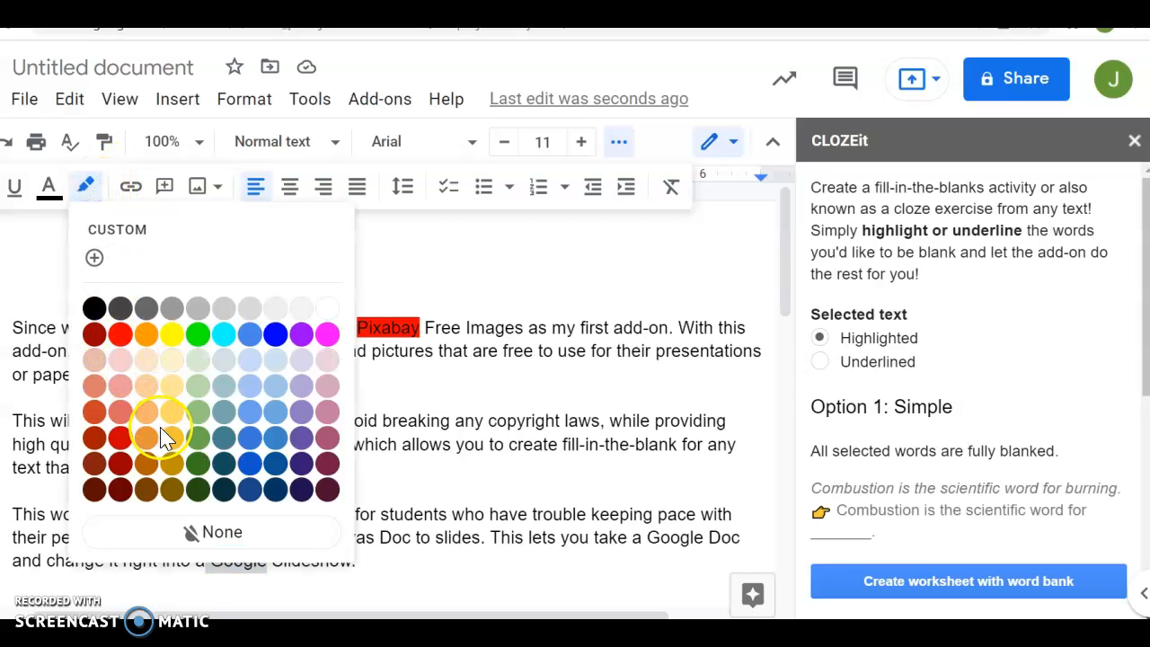
{"action": "left_click", "coordinate": [226, 340]}
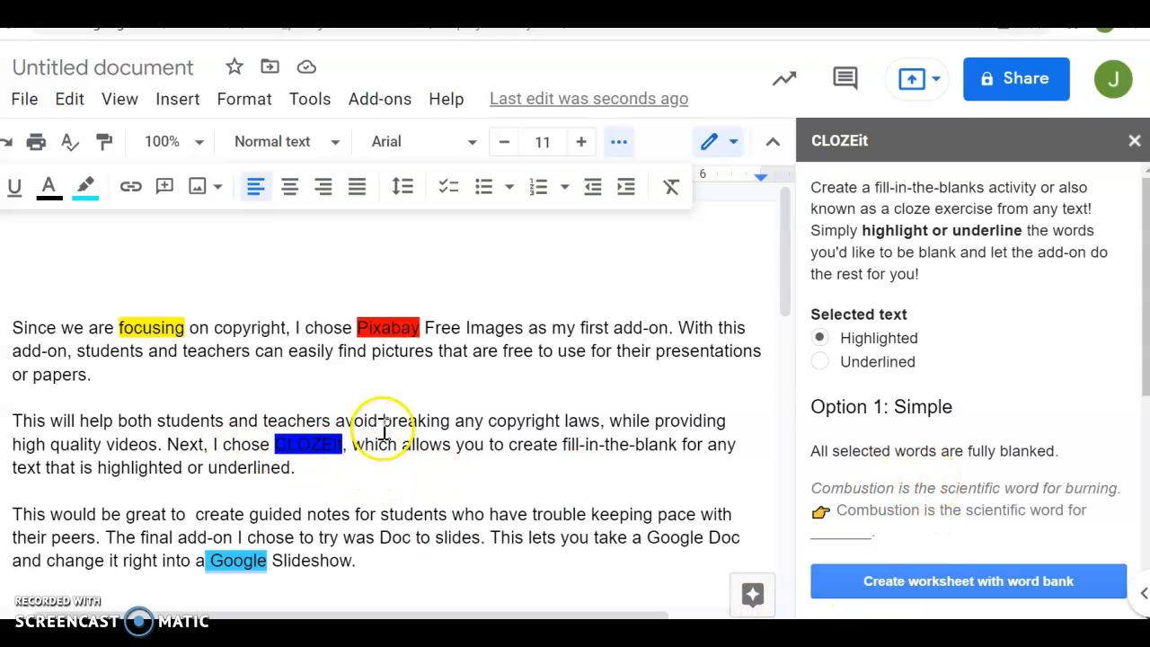
- Create a simple CLOZEit worksheet with a word bank from the highlighted words and check the generated blanks
{"action": "scroll", "coordinate": [384, 432], "scroll_direction": "down", "scroll_amount": 2}
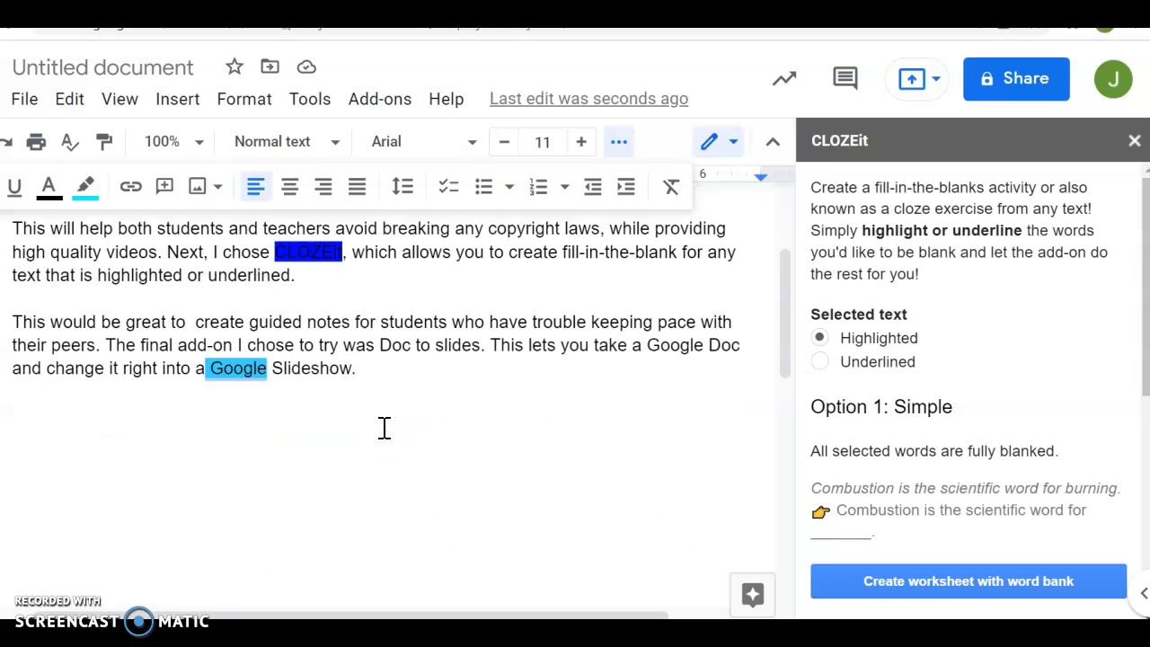
{"action": "scroll", "coordinate": [390, 432], "scroll_direction": "up", "scroll_amount": 2}
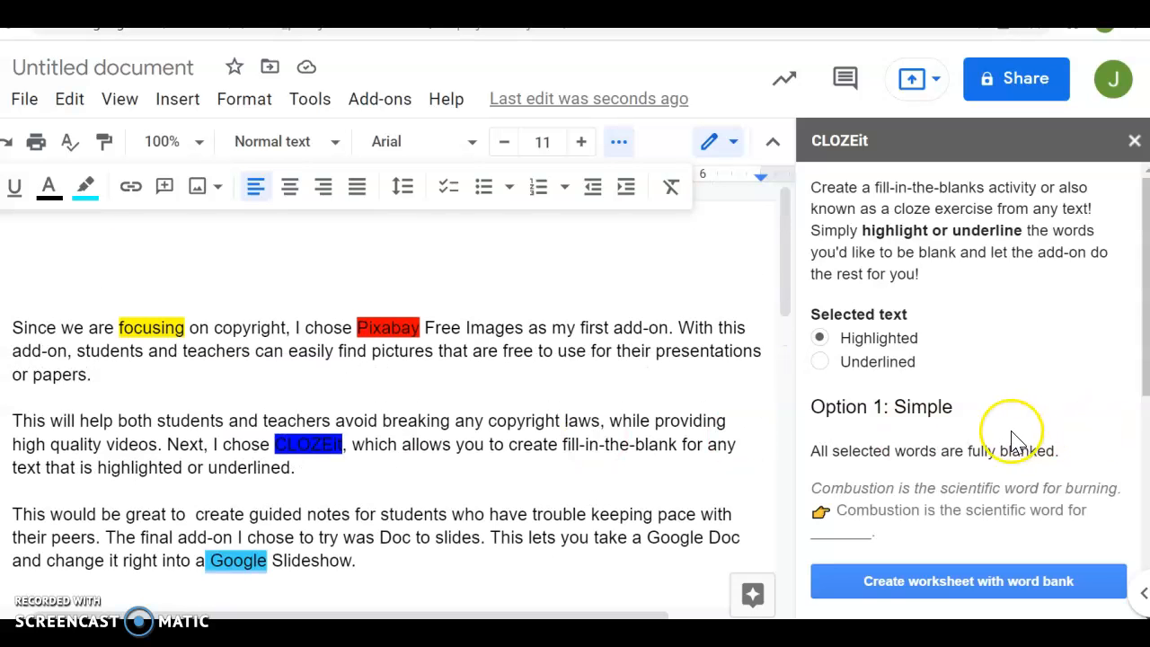
{"action": "scroll", "coordinate": [1010, 429], "scroll_direction": "down", "scroll_amount": 2}
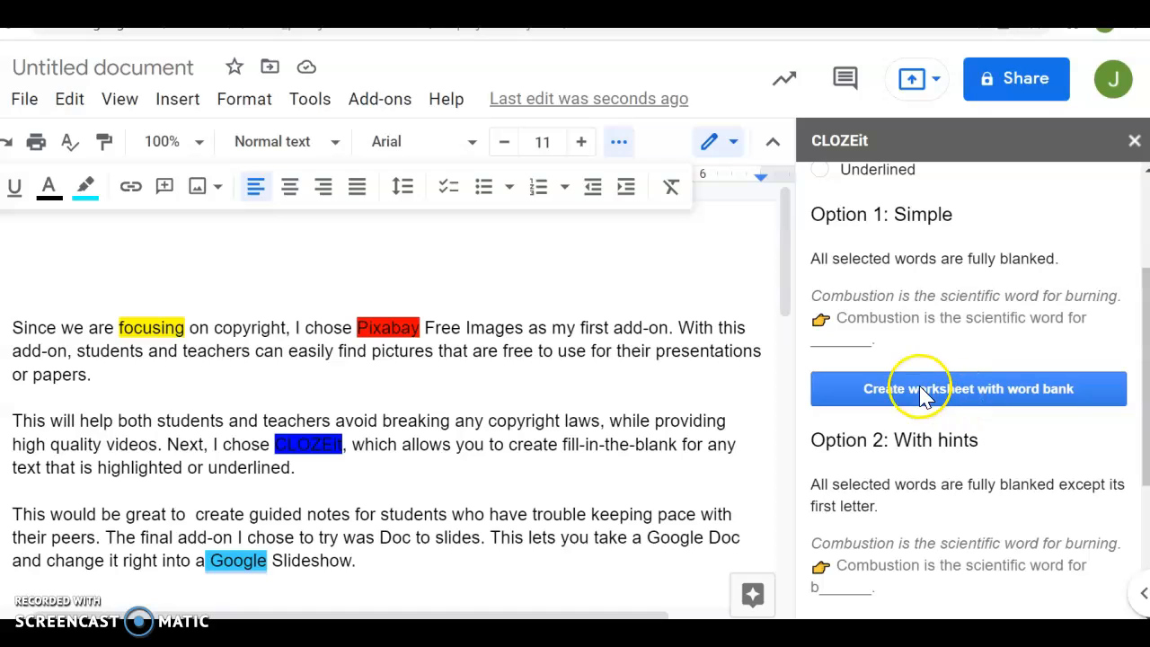
{"action": "scroll", "coordinate": [875, 395], "scroll_direction": "down", "scroll_amount": 1}
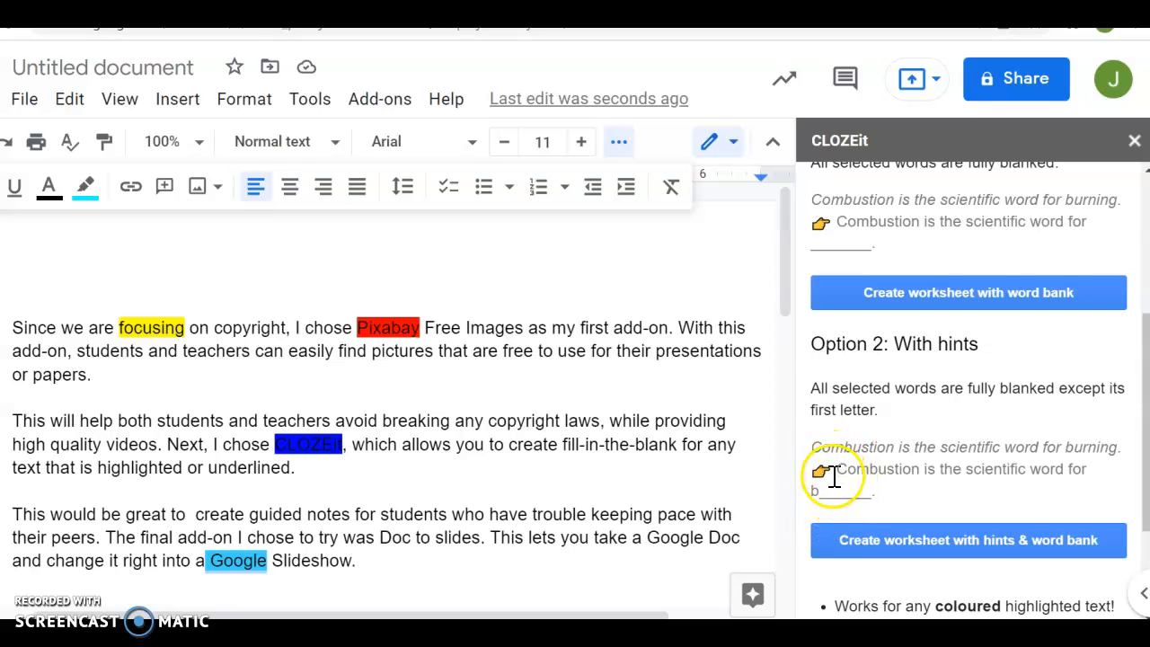
{"action": "scroll", "coordinate": [845, 530], "scroll_direction": "up", "scroll_amount": 1}
{"action": "scroll", "coordinate": [852, 568], "scroll_direction": "up", "scroll_amount": 1}
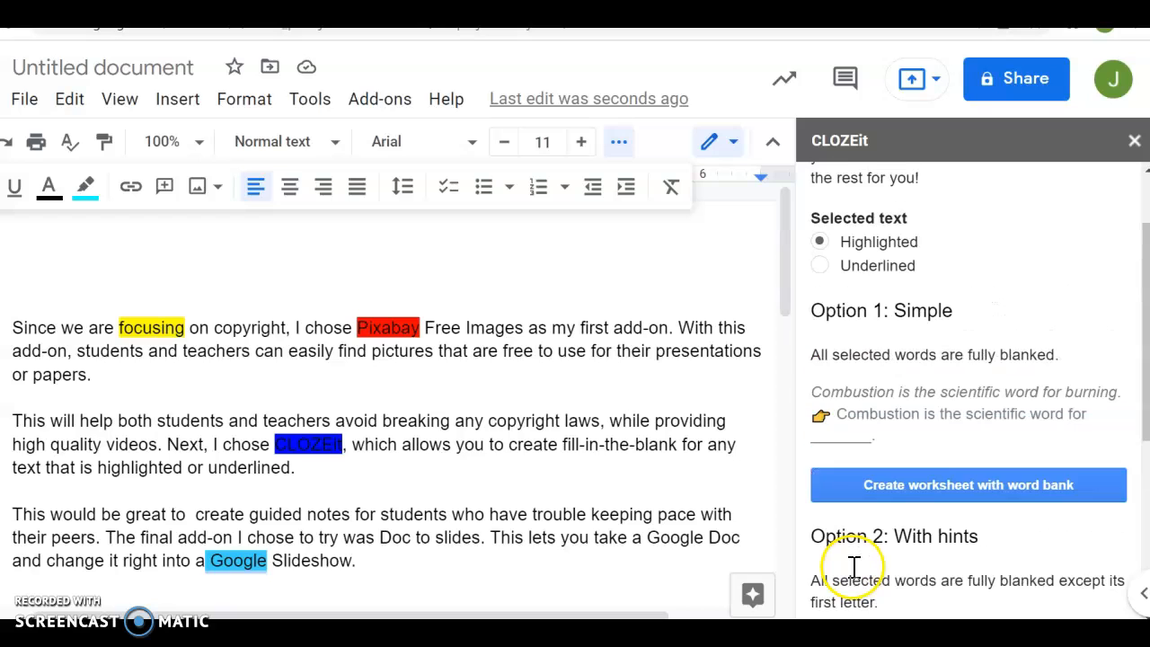
{"action": "left_click", "coordinate": [930, 495]}
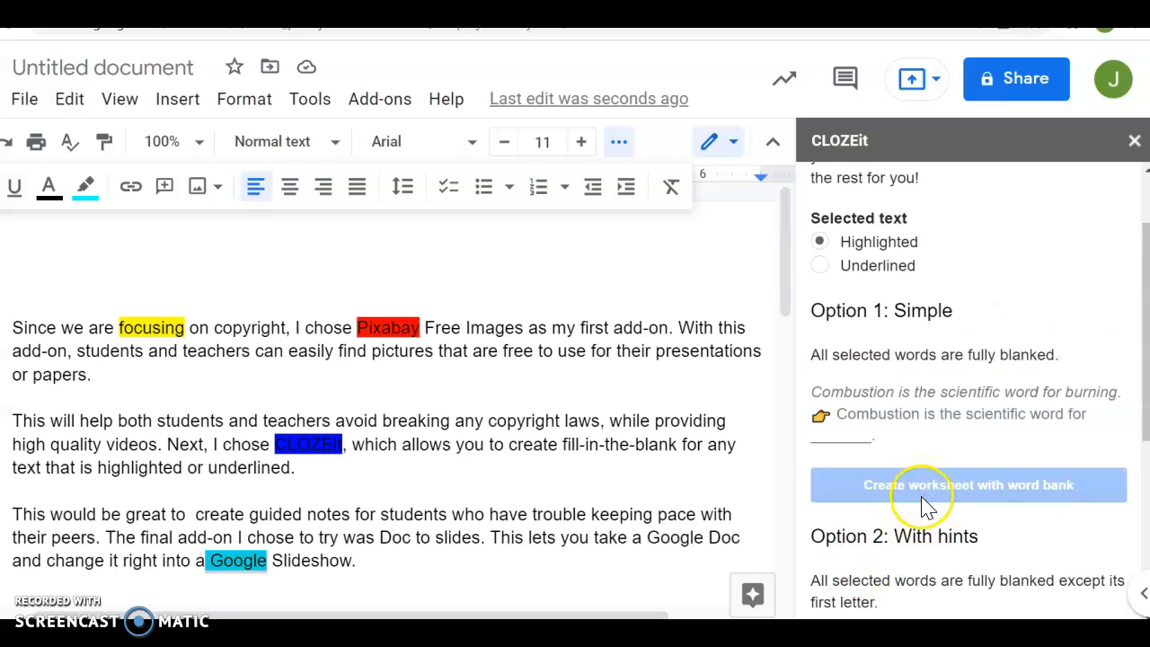
{"action": "scroll", "coordinate": [405, 486], "scroll_direction": "down", "scroll_amount": 1}
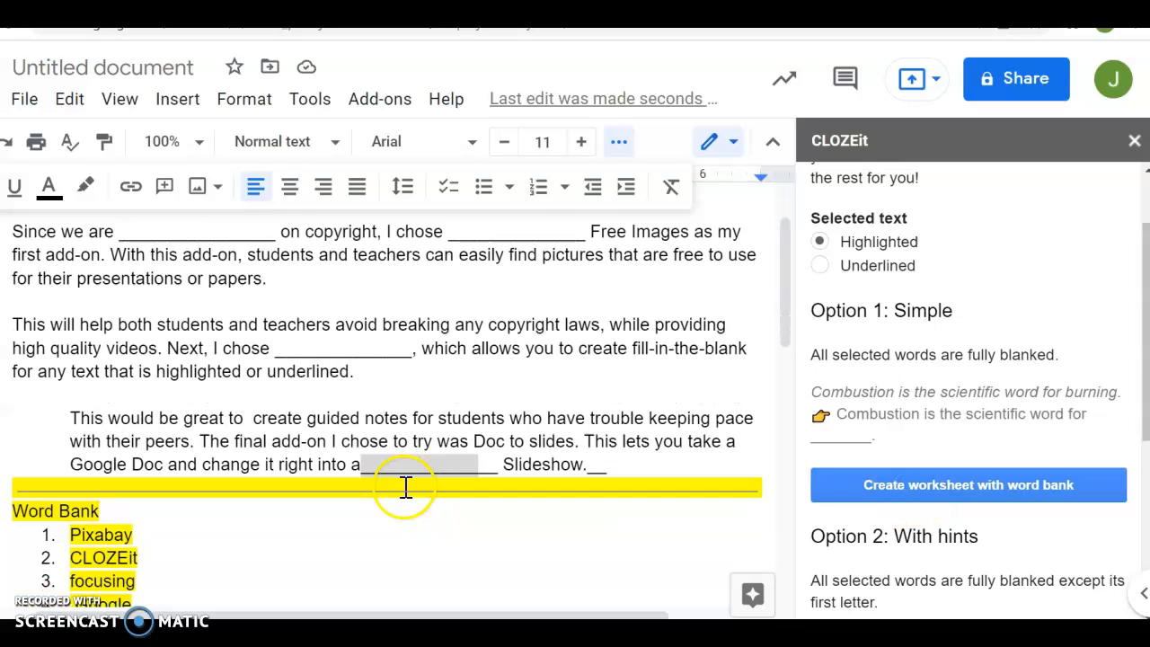
{"action": "scroll", "coordinate": [205, 552], "scroll_direction": "down", "scroll_amount": 2}
{"action": "scroll", "coordinate": [204, 552], "scroll_direction": "up", "scroll_amount": 2}
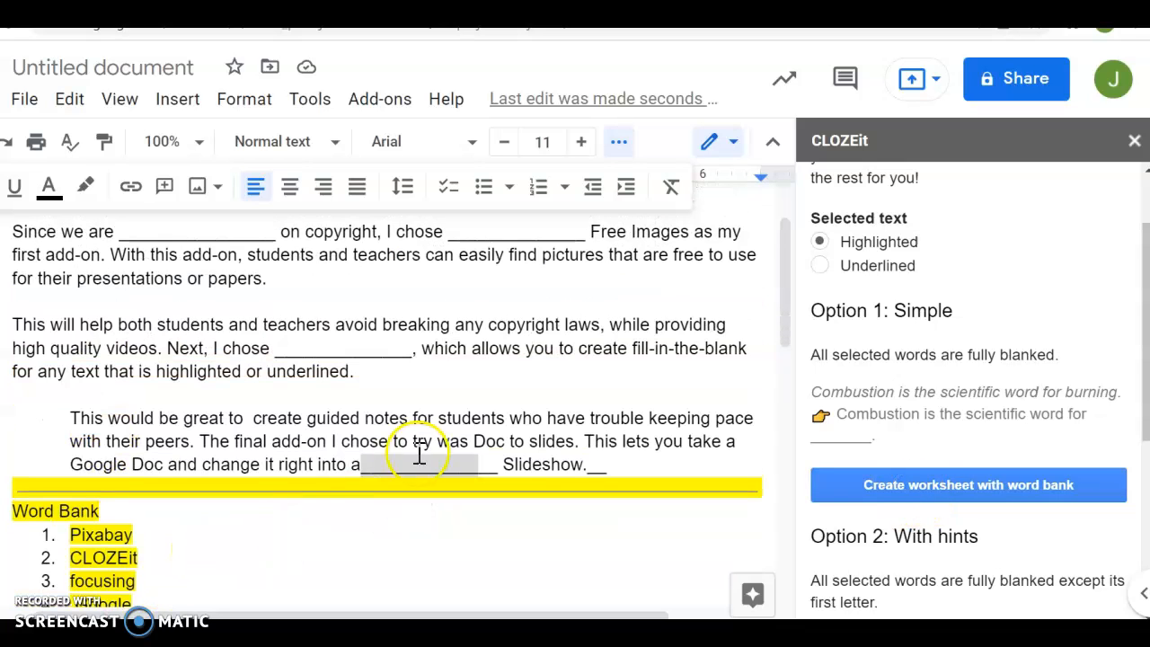
{"action": "scroll", "coordinate": [524, 493], "scroll_direction": "up", "scroll_amount": 1}
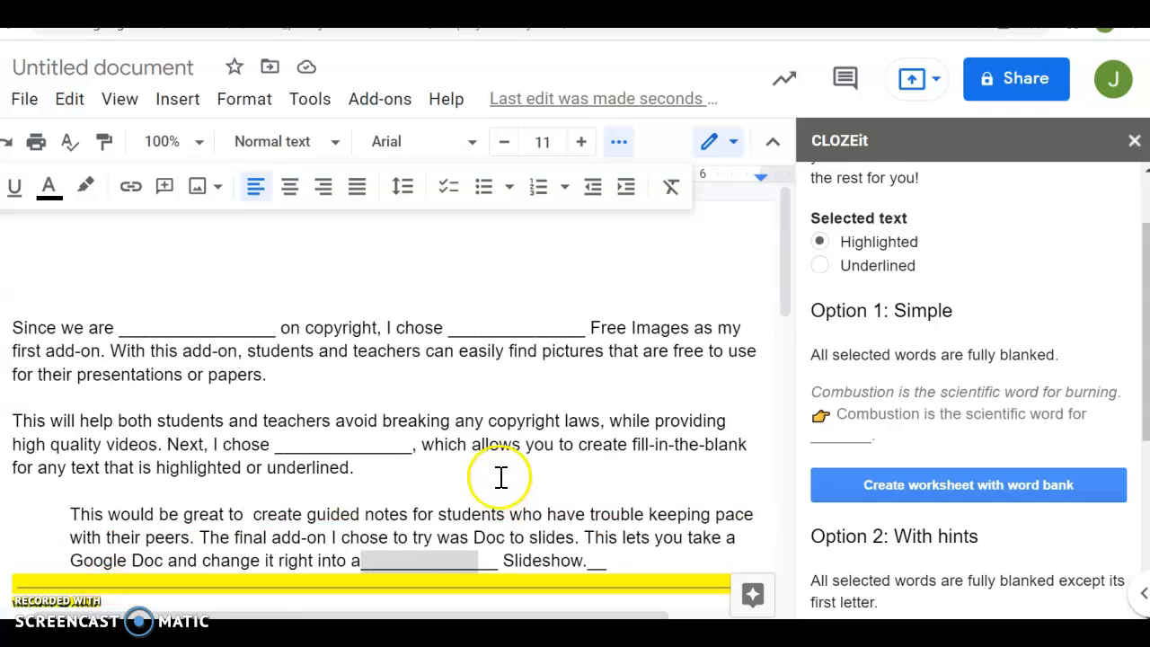
- Open the Pixabay Free Images search and search for "weather"
{"action": "left_click", "coordinate": [382, 106]}
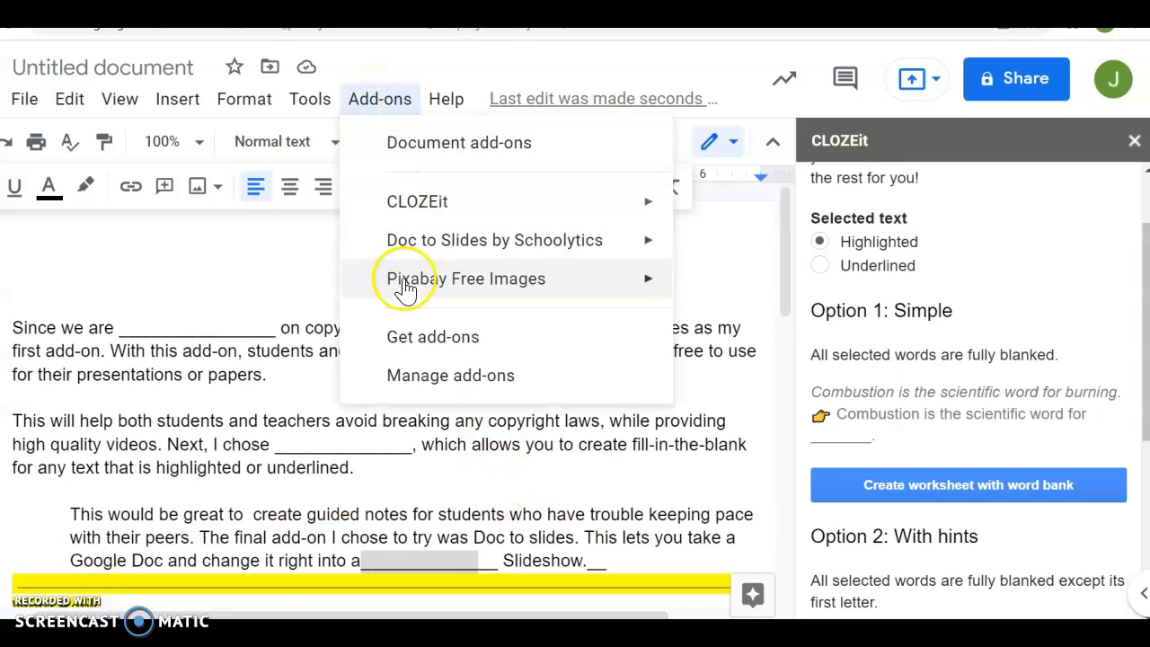
{"action": "mouse_move", "coordinate": [409, 292]}
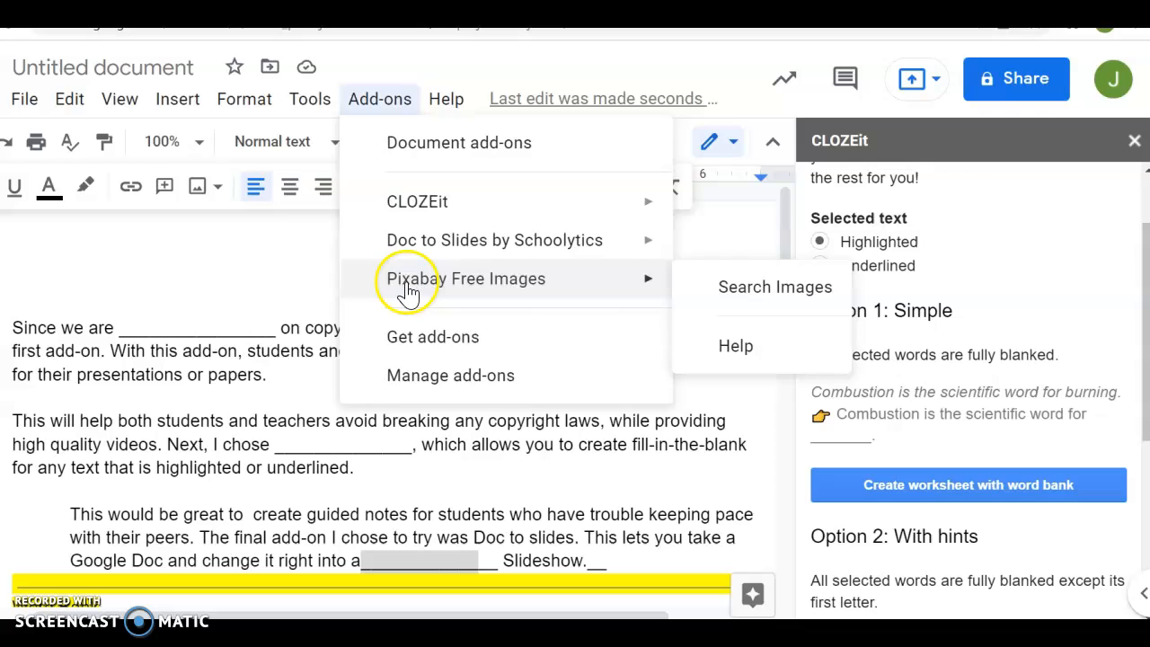
{"action": "left_click", "coordinate": [745, 291]}
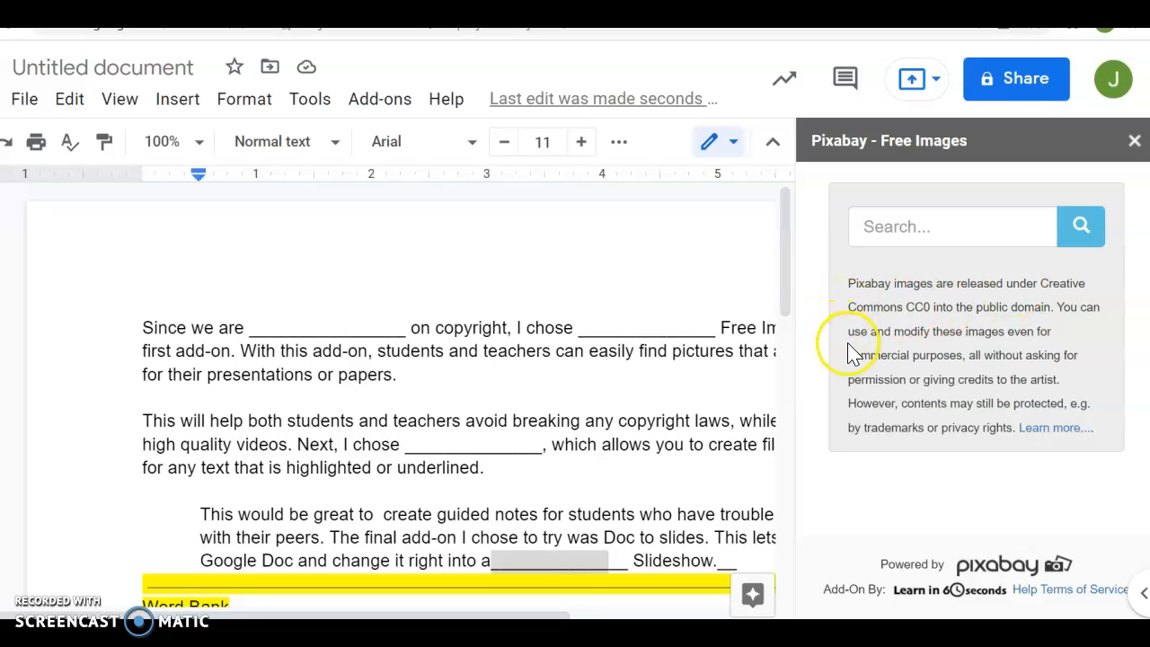
{"action": "left_click", "coordinate": [885, 227]}
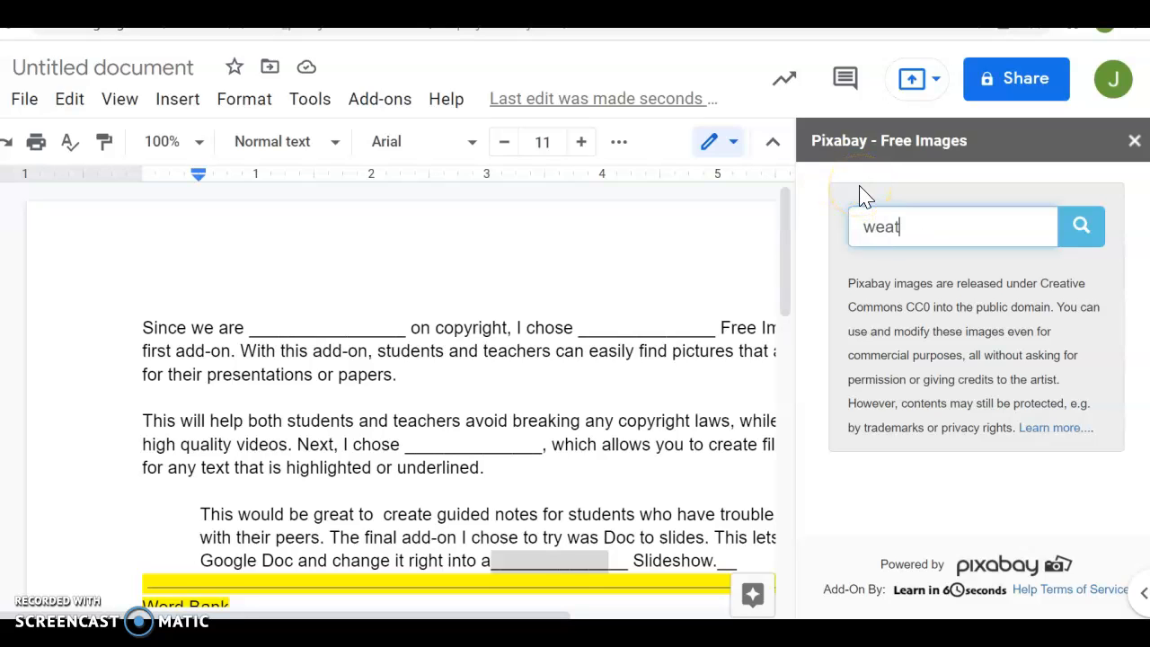
{"action": "key", "text": "Return"}
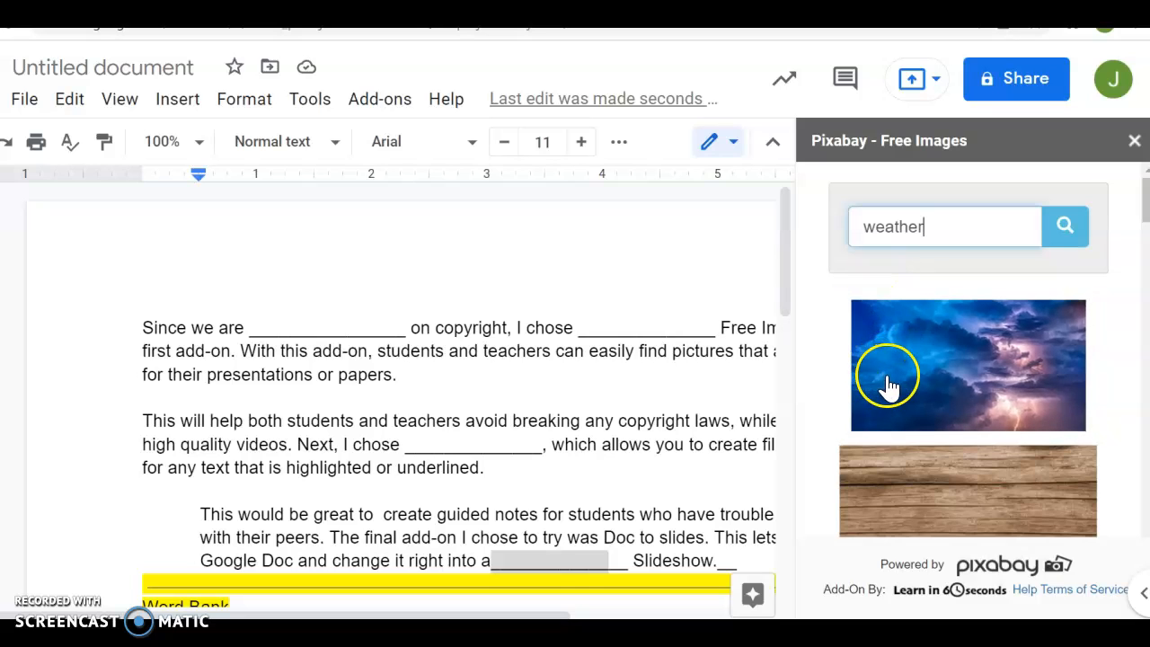
- Insert the blue and purple storm cloud image with lightning from the Pixabay results into the document
{"action": "scroll", "coordinate": [891, 392], "scroll_direction": "down", "scroll_amount": 5}
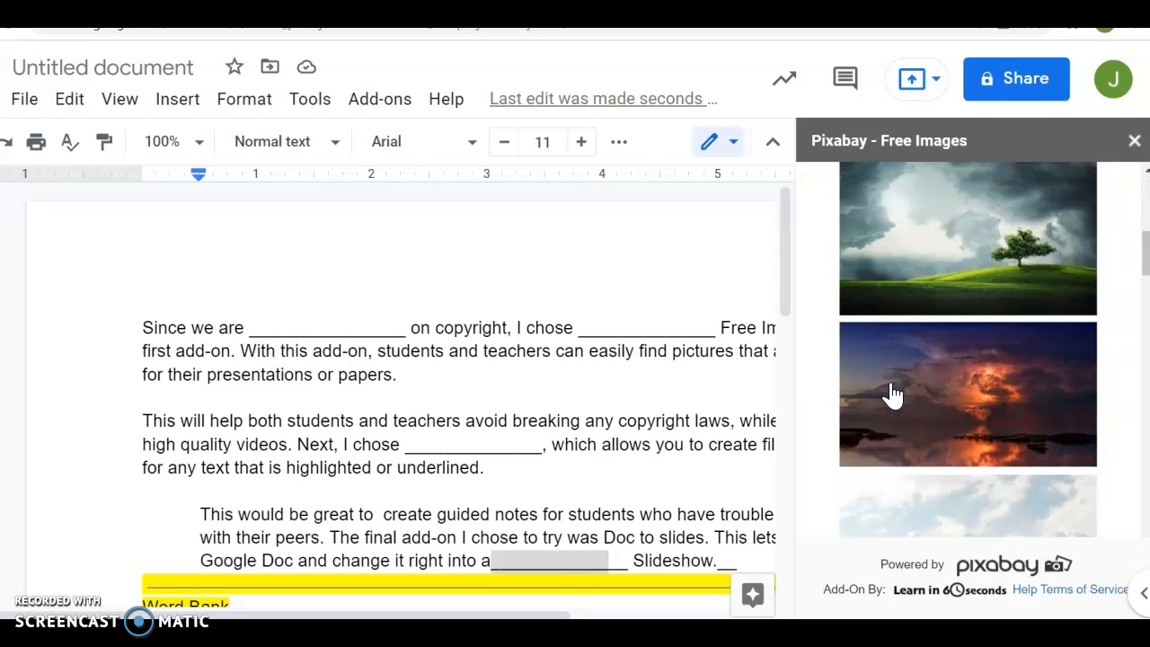
{"action": "scroll", "coordinate": [995, 394], "scroll_direction": "up", "scroll_amount": 3}
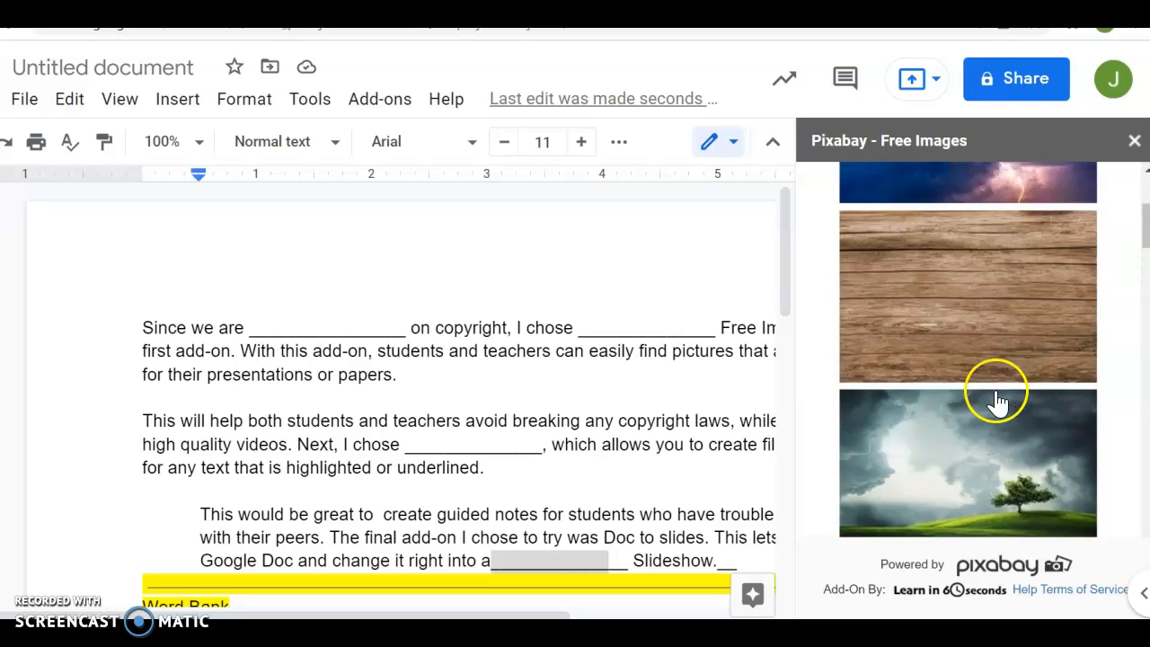
{"action": "scroll", "coordinate": [934, 283], "scroll_direction": "up", "scroll_amount": 3}
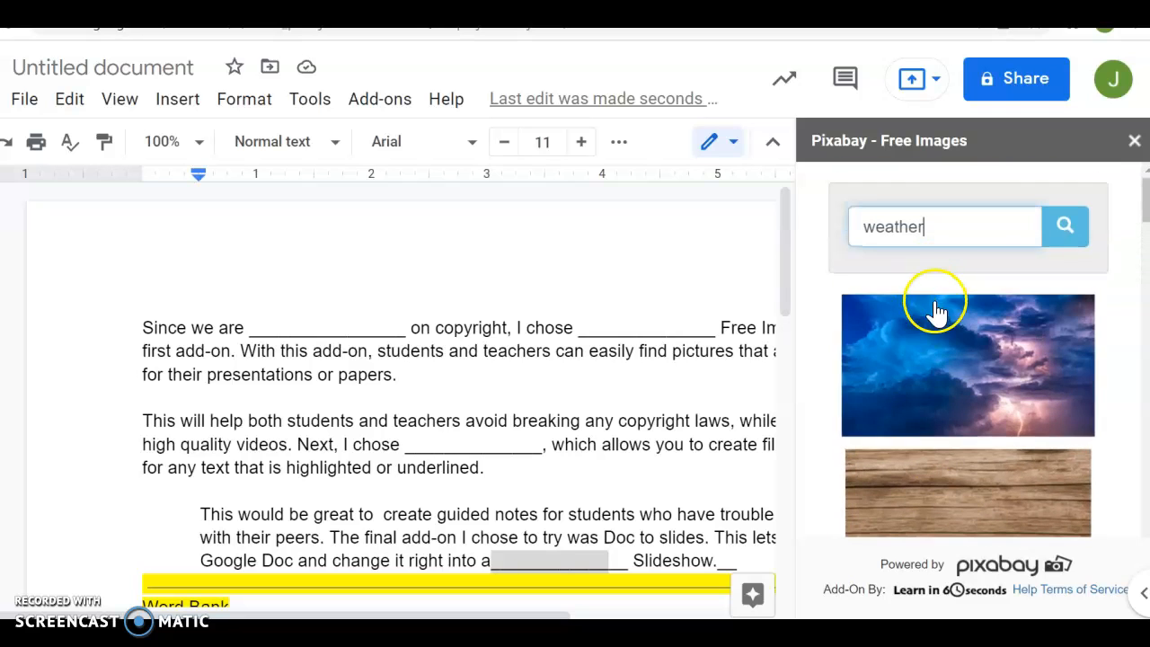
{"action": "left_click", "coordinate": [952, 379]}
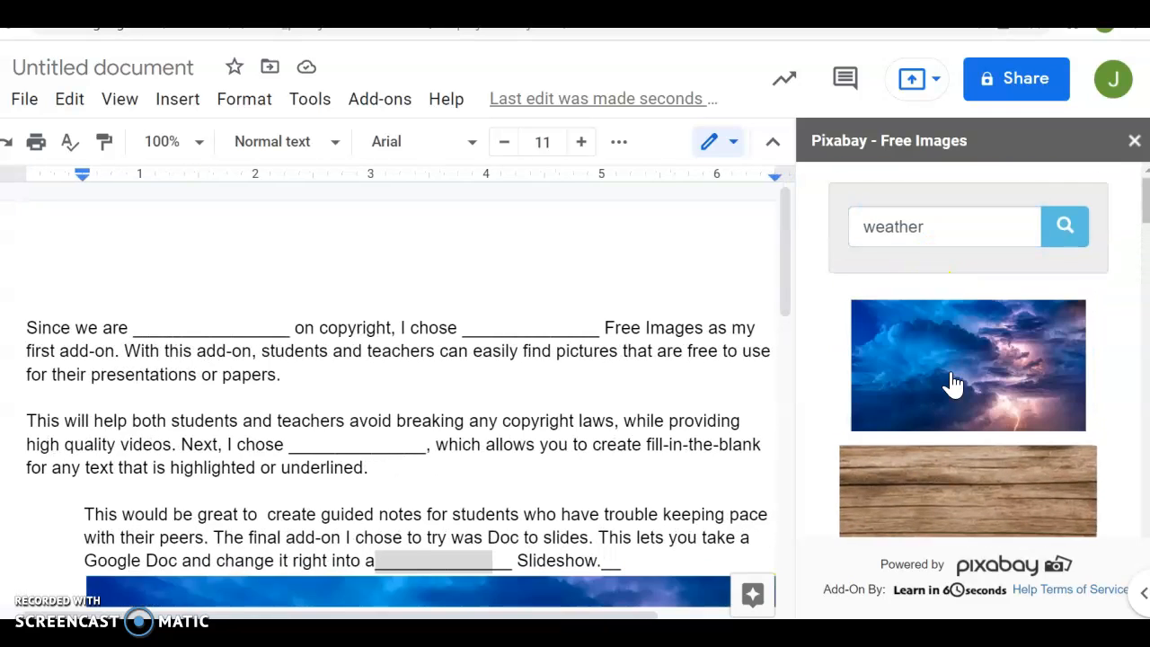
{"action": "scroll", "coordinate": [487, 372], "scroll_direction": "down", "scroll_amount": 3}
{"action": "scroll", "coordinate": [487, 373], "scroll_direction": "down", "scroll_amount": 3}
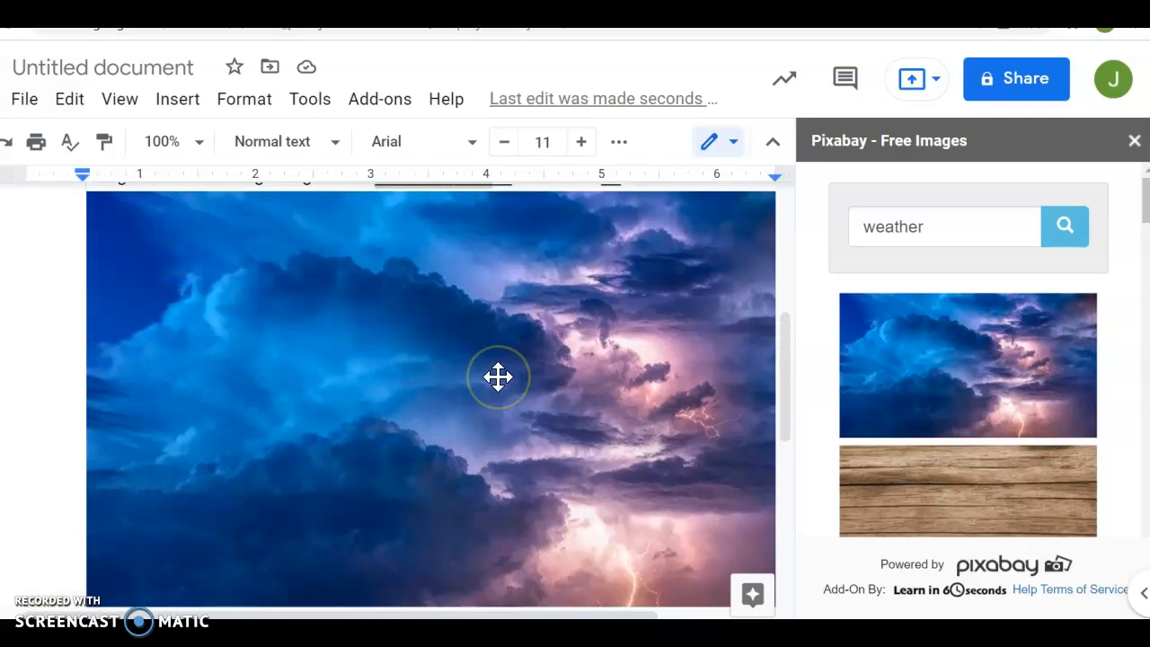
{"action": "scroll", "coordinate": [498, 376], "scroll_direction": "up", "scroll_amount": 2}
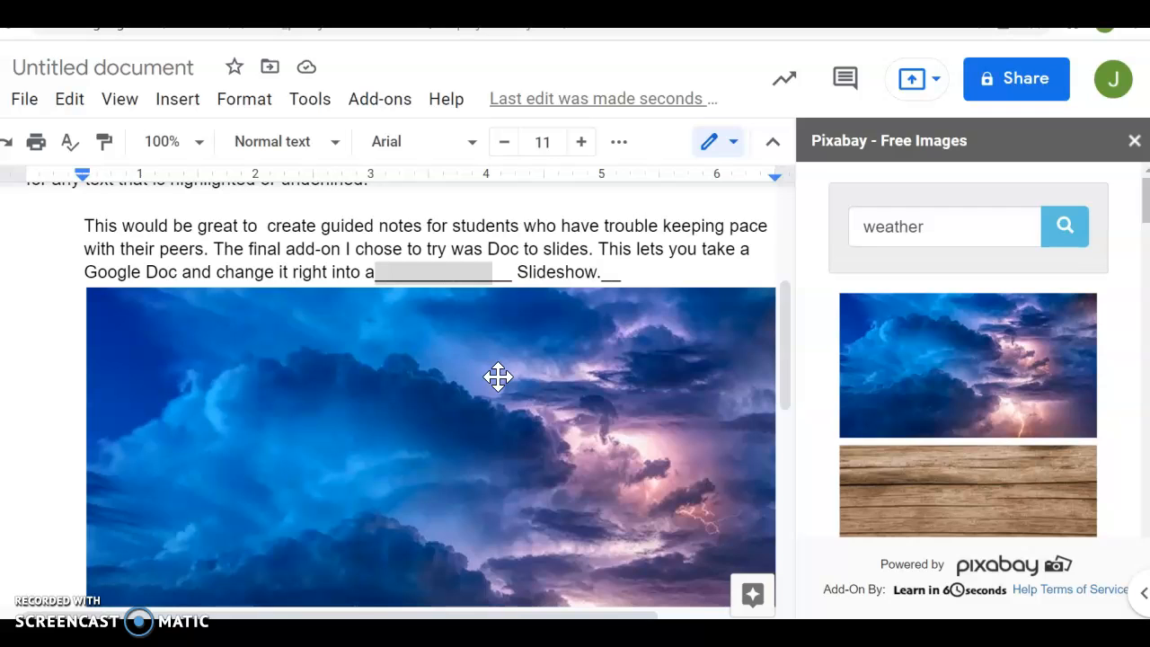
{"action": "scroll", "coordinate": [497, 377], "scroll_direction": "up", "scroll_amount": 4}
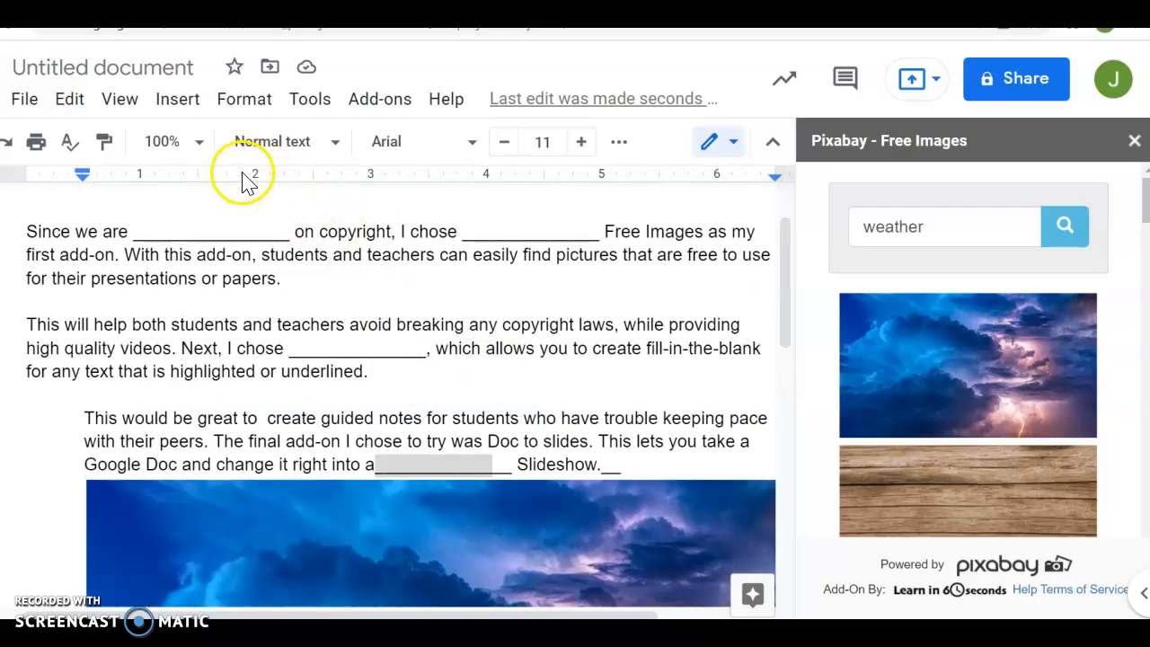
- Show the sidebar of the Doc to Slides by Schoolytics add-on
{"action": "left_click", "coordinate": [372, 103]}
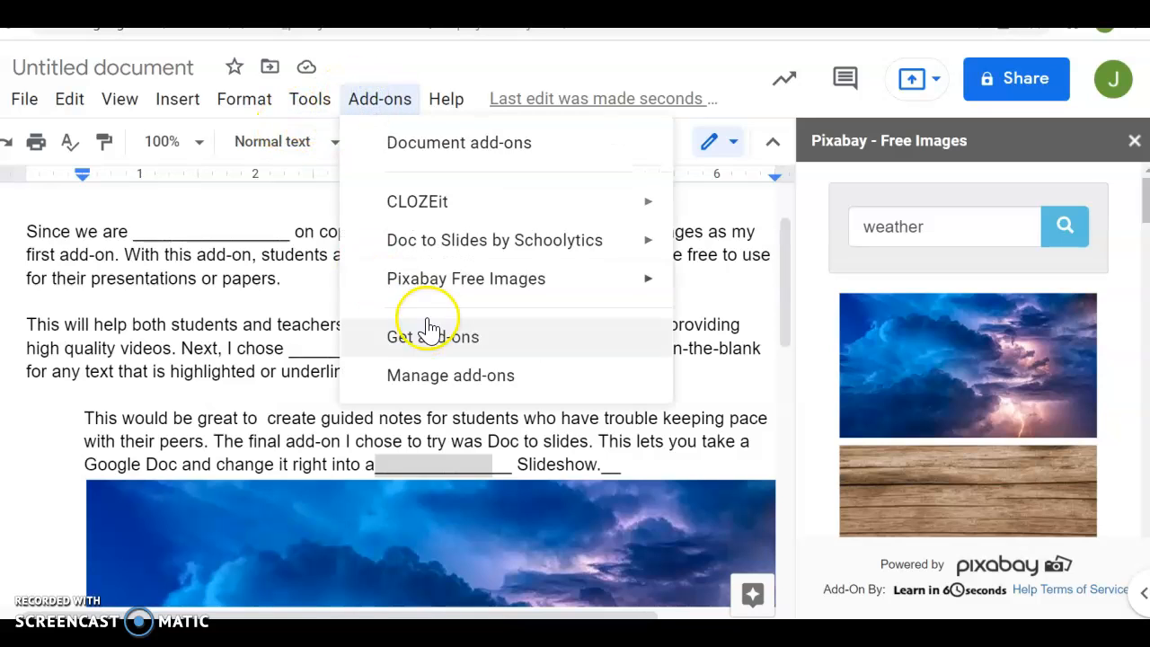
{"action": "left_click", "coordinate": [437, 288]}
{"action": "mouse_move", "coordinate": [451, 246]}
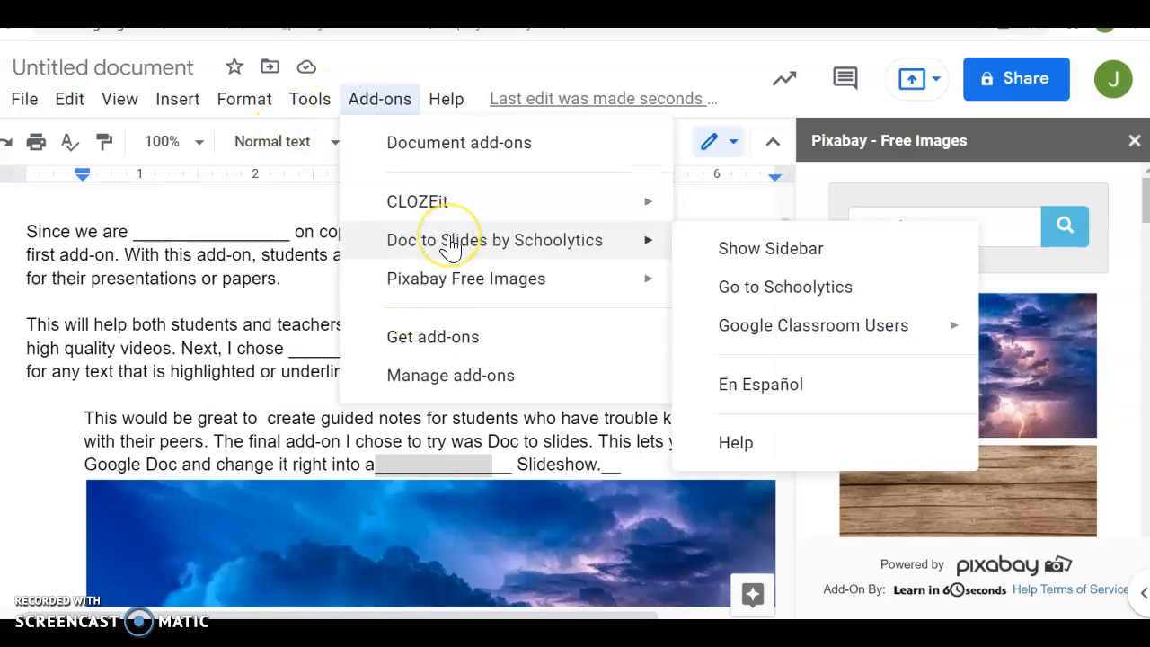
{"action": "left_click", "coordinate": [750, 251]}
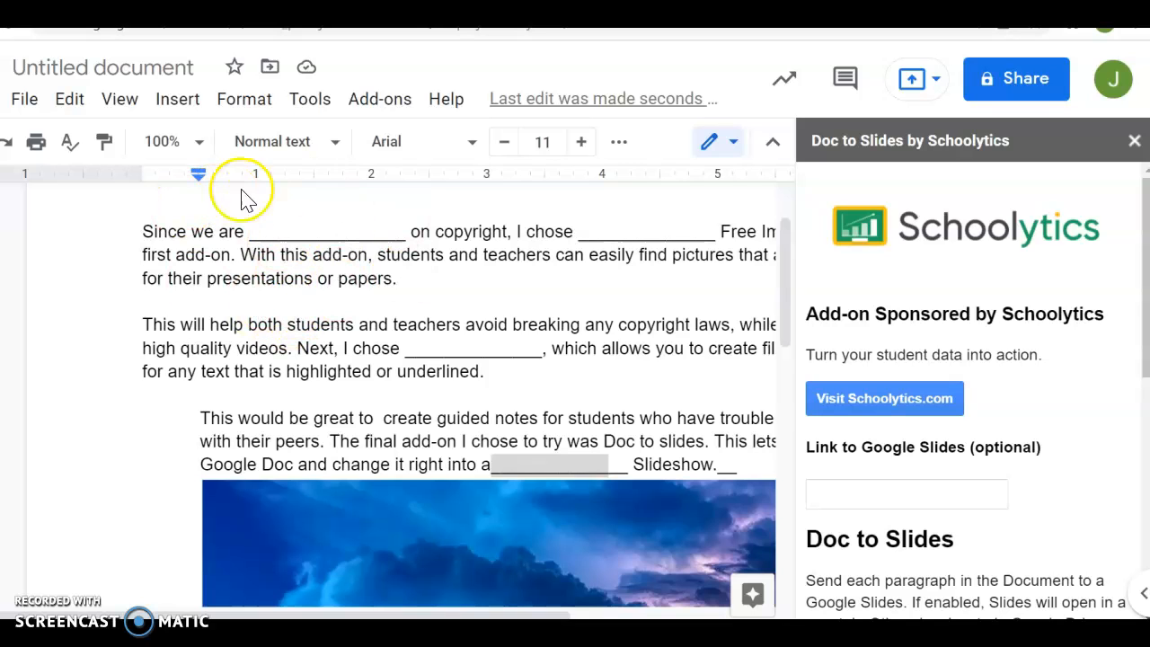
- Split the first paragraph before "With this add-on" with a blank line, and send the document's paragraphs to Google Slides
{"action": "left_click", "coordinate": [243, 253]}
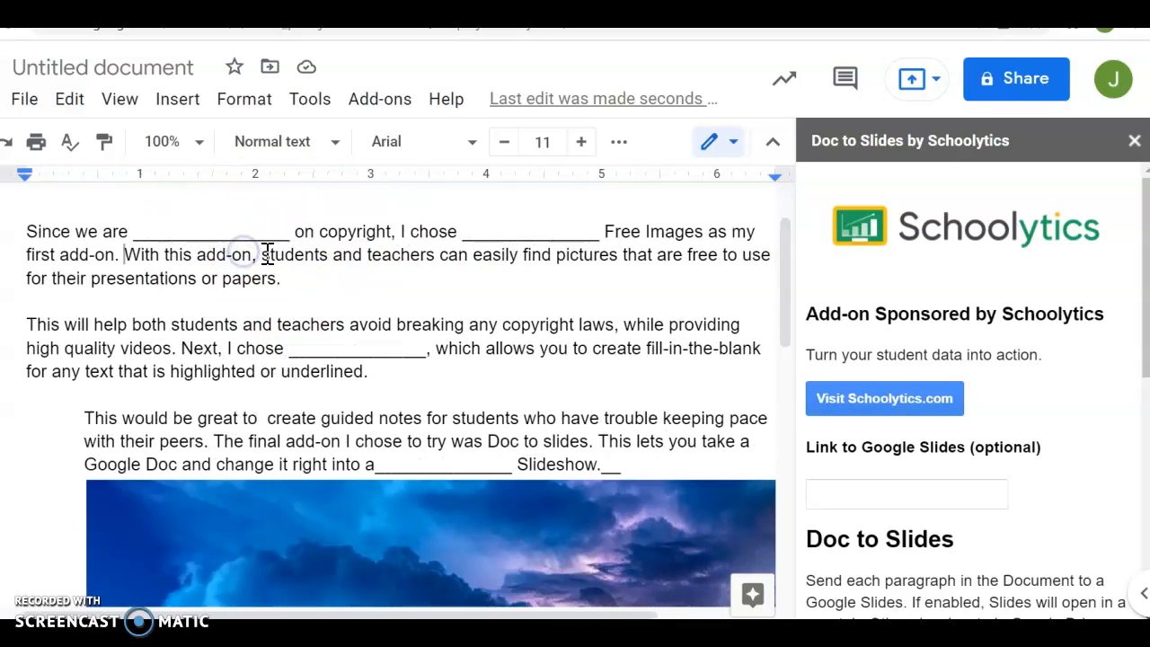
{"action": "key", "text": "Return"}
{"action": "key", "text": "Return"}
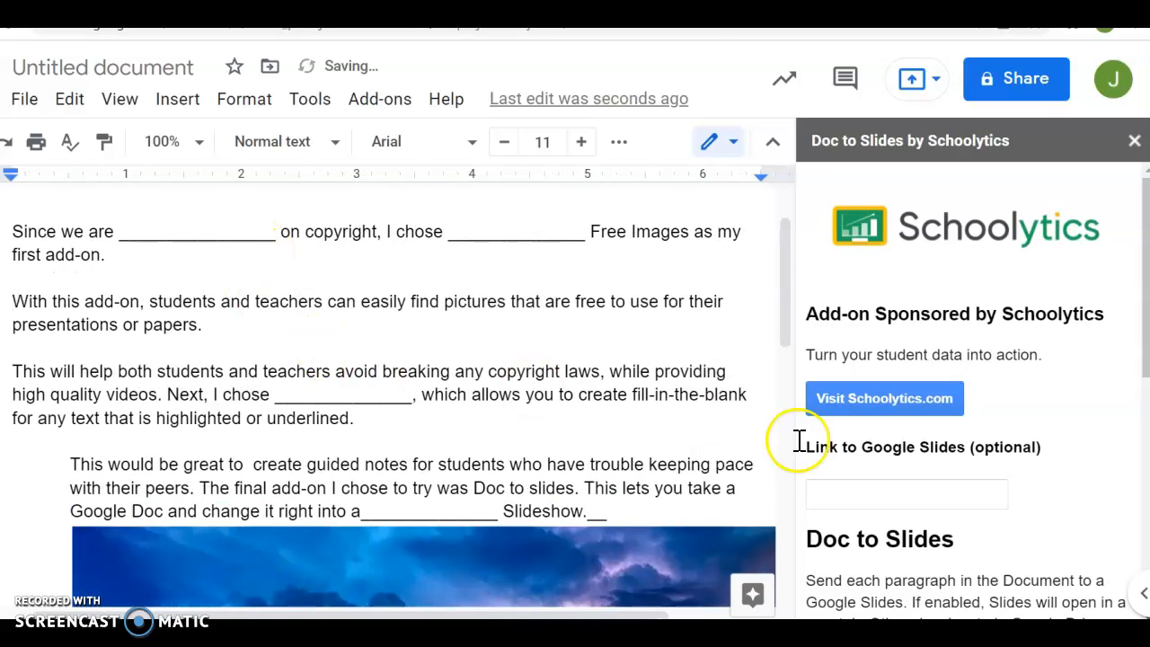
{"action": "scroll", "coordinate": [835, 483], "scroll_direction": "down", "scroll_amount": 2}
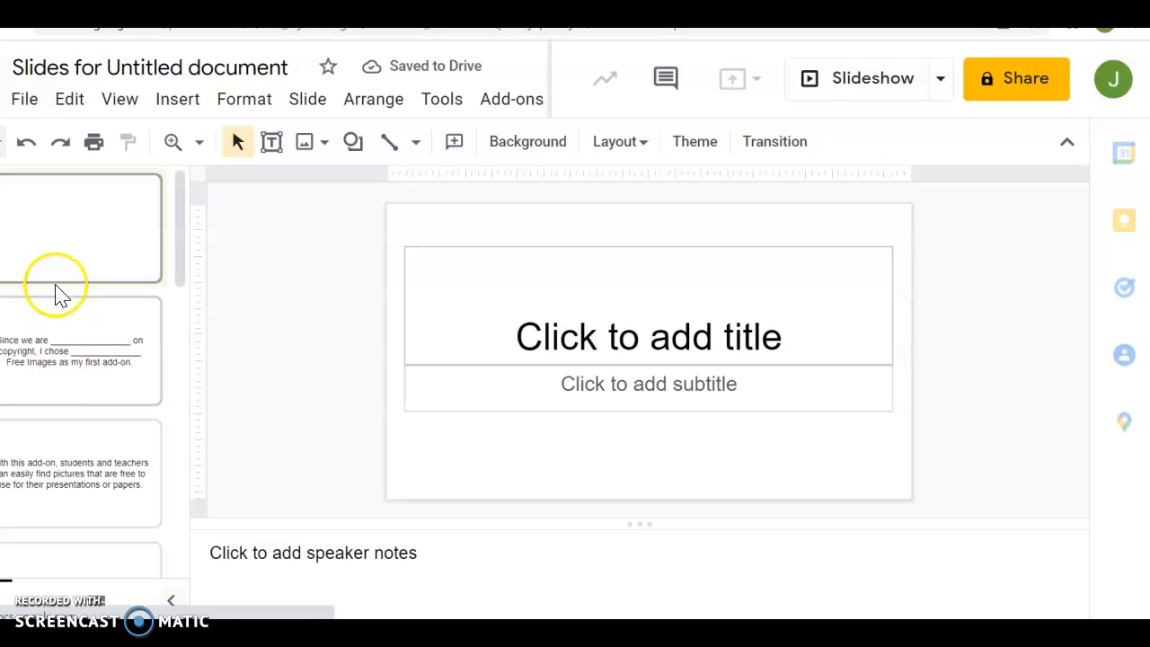
- Review the generated paragraph slides one by one, from "Since we are" through "This would be great to create guided notes"
{"action": "left_click", "coordinate": [67, 326]}
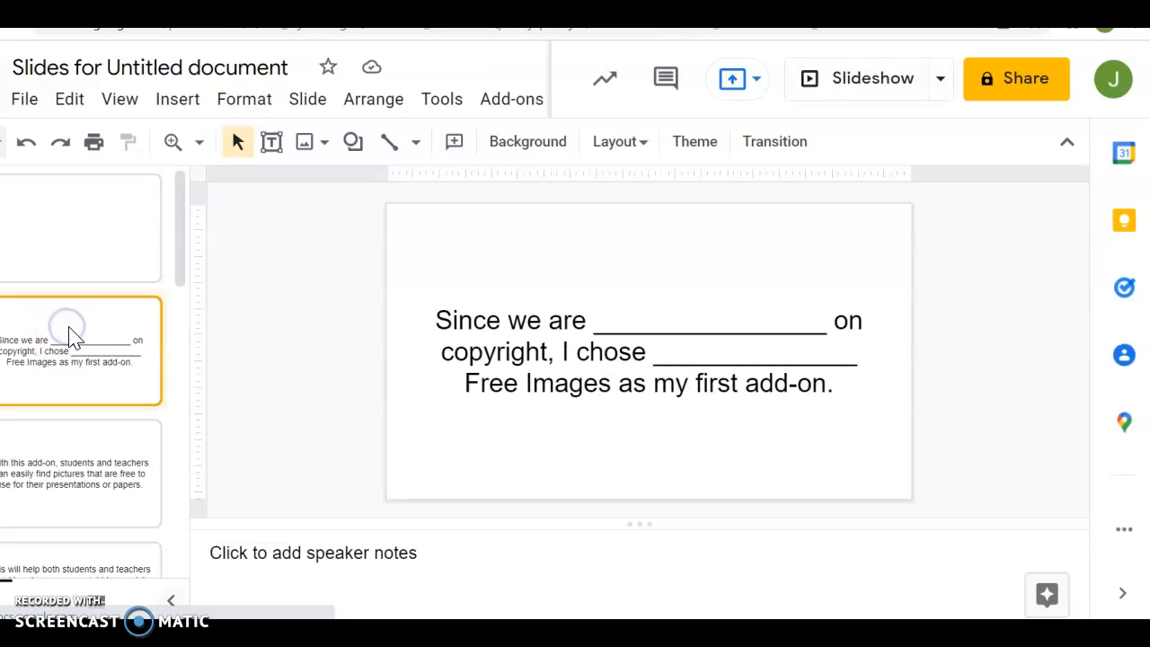
{"action": "scroll", "coordinate": [76, 344], "scroll_direction": "down", "scroll_amount": 1}
{"action": "left_click", "coordinate": [74, 339]}
{"action": "scroll", "coordinate": [79, 344], "scroll_direction": "down", "scroll_amount": 2}
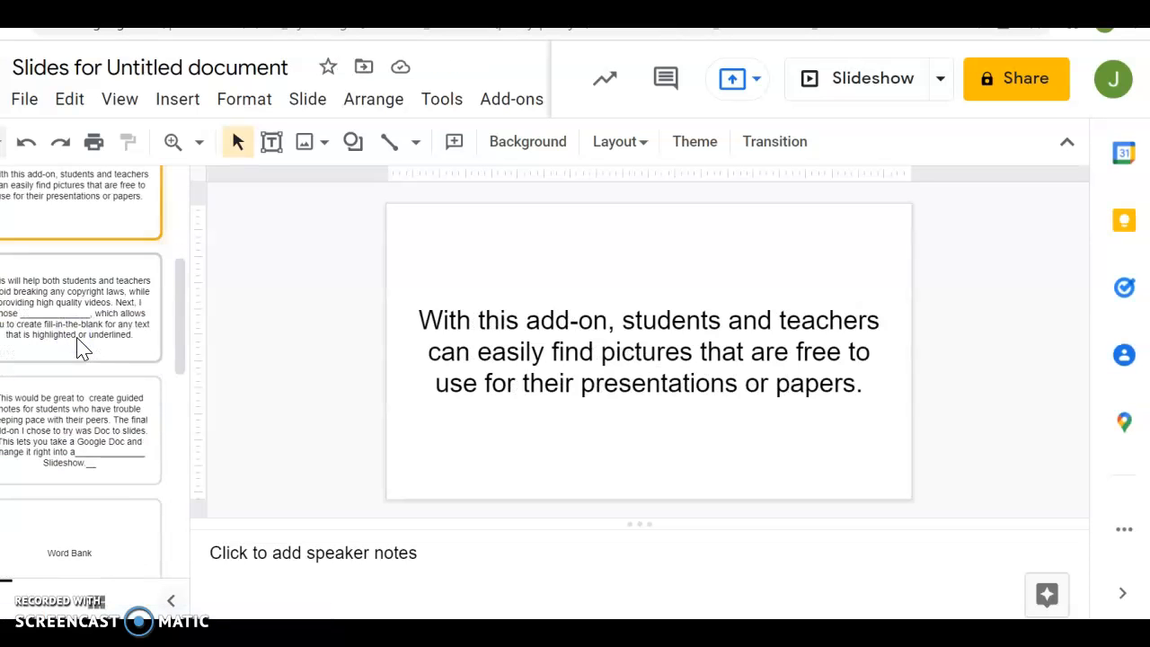
{"action": "left_click", "coordinate": [81, 339]}
{"action": "scroll", "coordinate": [81, 350], "scroll_direction": "down", "scroll_amount": 1}
{"action": "left_click", "coordinate": [79, 350]}
{"action": "scroll", "coordinate": [80, 355], "scroll_direction": "down", "scroll_amount": 1}
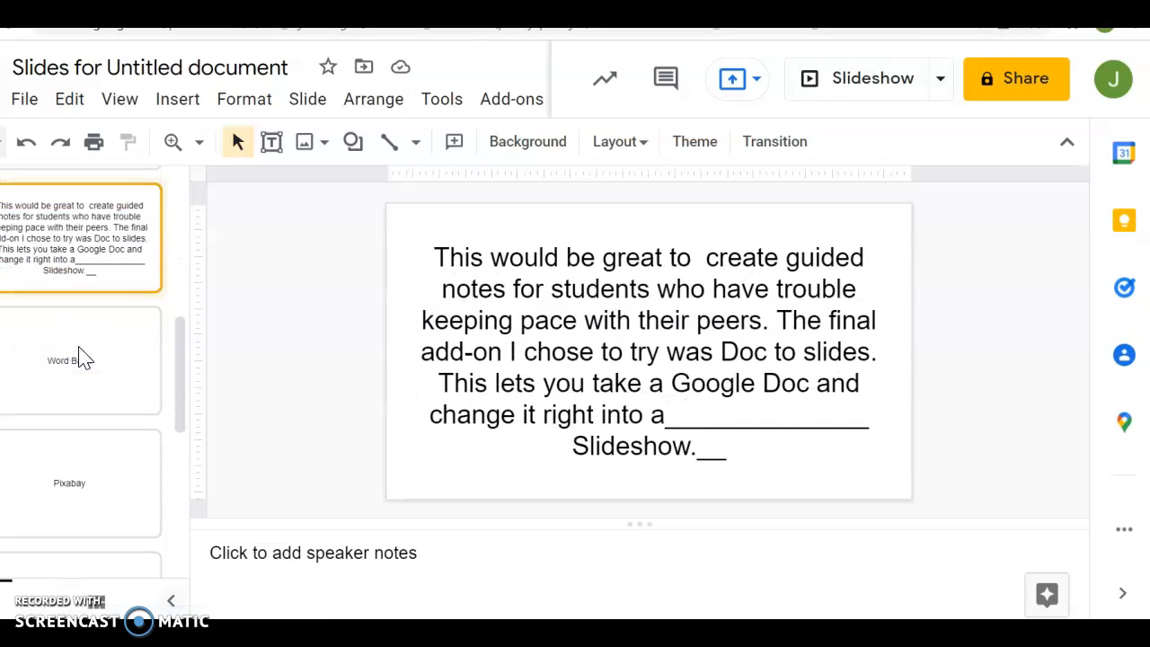
- Look through the word bank slides down to the end of the presentation and return to the first slide
{"action": "scroll", "coordinate": [82, 354], "scroll_direction": "down", "scroll_amount": 2}
{"action": "scroll", "coordinate": [82, 354], "scroll_direction": "up", "scroll_amount": 1}
{"action": "scroll", "coordinate": [79, 287], "scroll_direction": "up", "scroll_amount": 1}
{"action": "scroll", "coordinate": [77, 288], "scroll_direction": "up", "scroll_amount": 1}
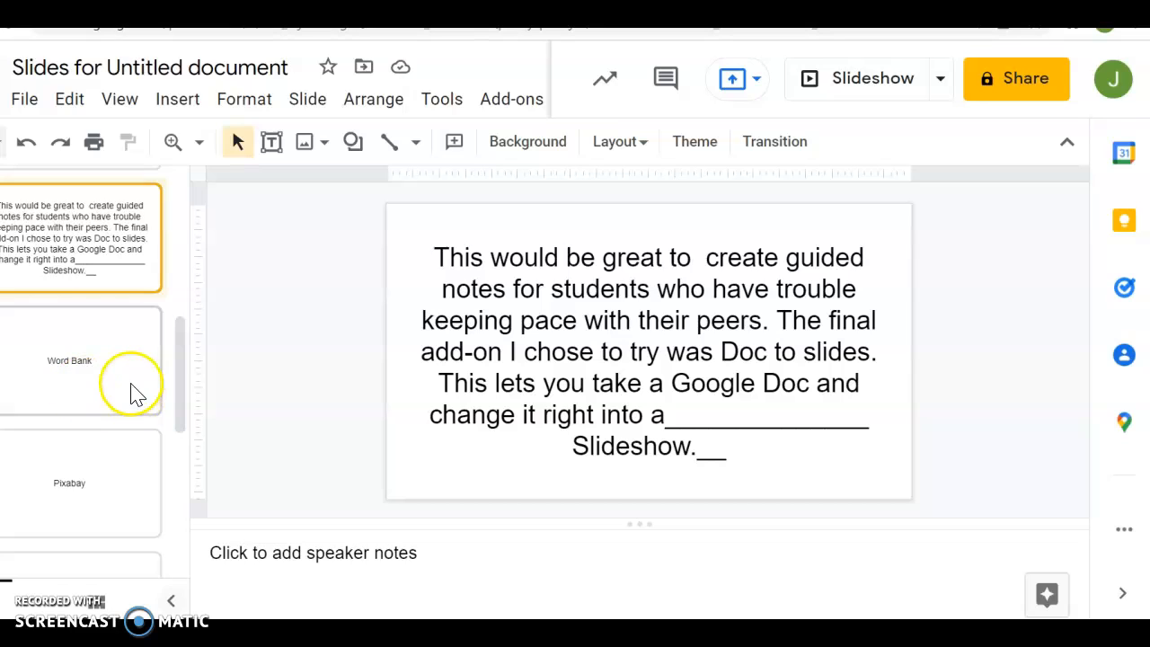
{"action": "scroll", "coordinate": [134, 393], "scroll_direction": "up", "scroll_amount": 1}
{"action": "scroll", "coordinate": [134, 392], "scroll_direction": "down", "scroll_amount": 1}
{"action": "scroll", "coordinate": [129, 388], "scroll_direction": "down", "scroll_amount": 5}
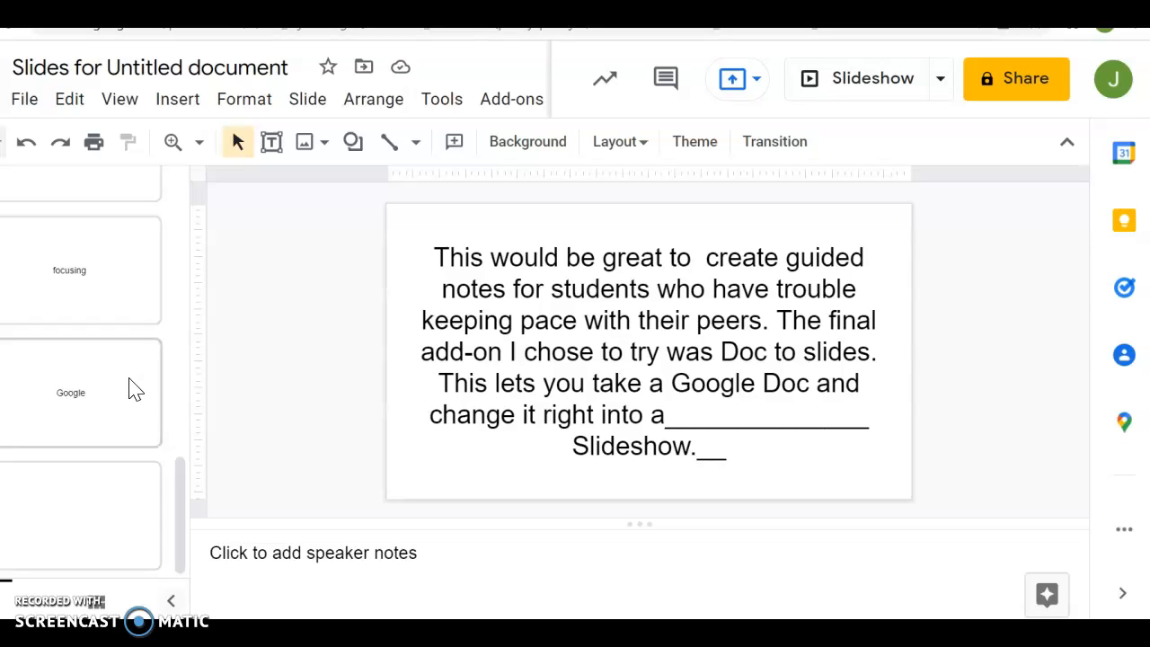
{"action": "scroll", "coordinate": [134, 389], "scroll_direction": "up", "scroll_amount": 10}
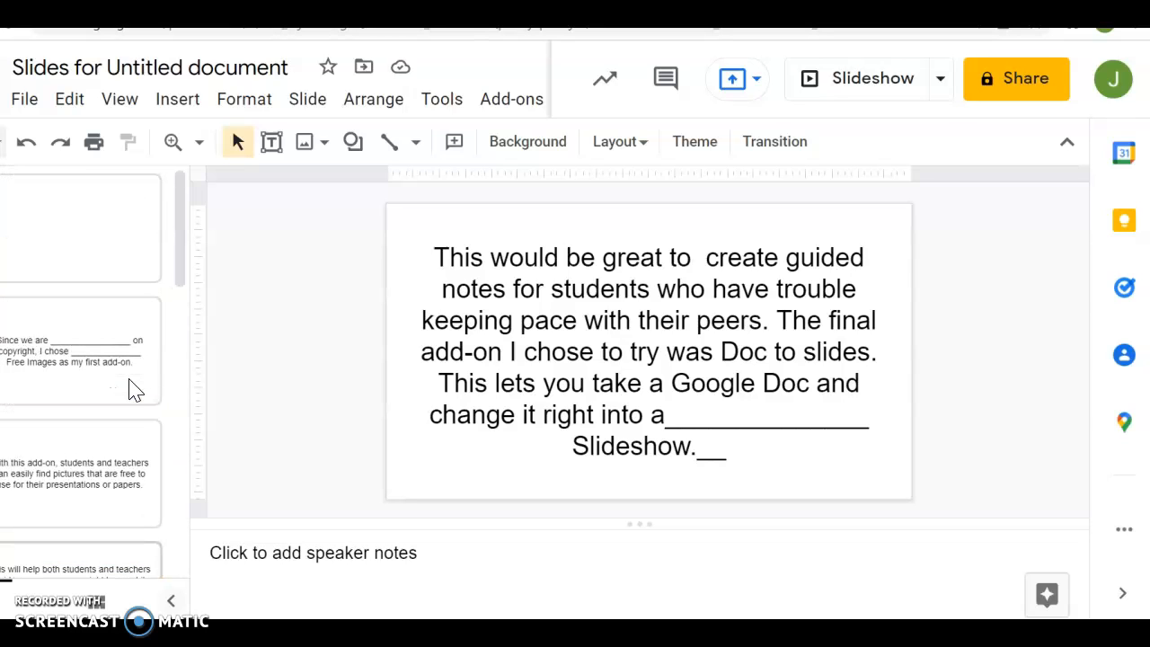
{"action": "left_click", "coordinate": [79, 266]}
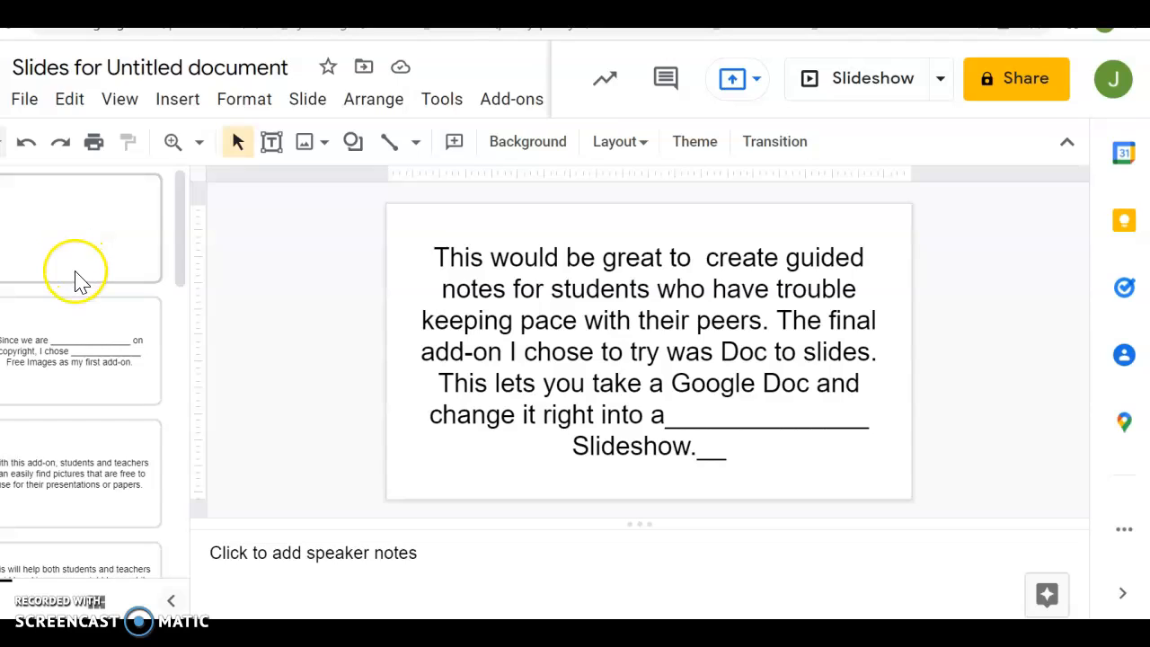